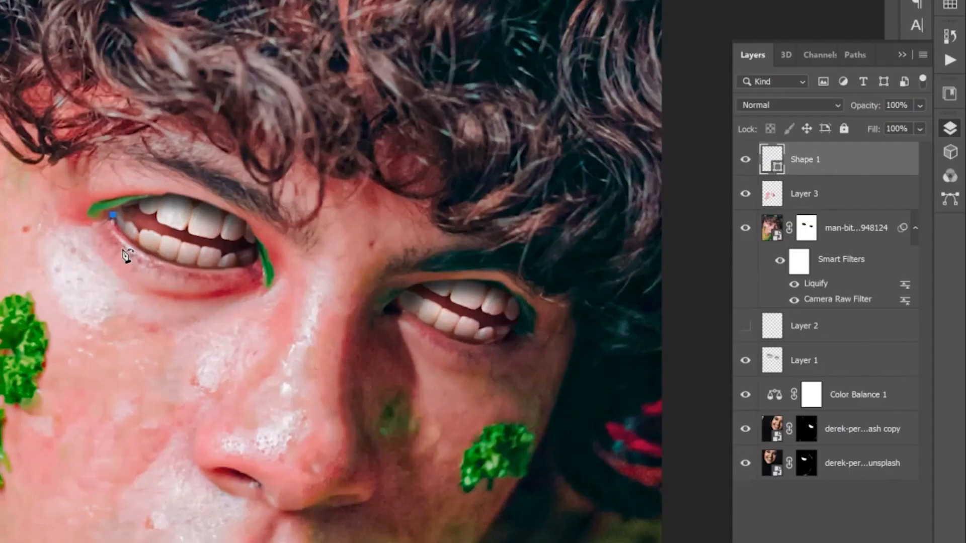
Draw a long curved drip shape running from the first eye's outer corner down the cheek and back up to the lower eyelid
left_click(141, 313)
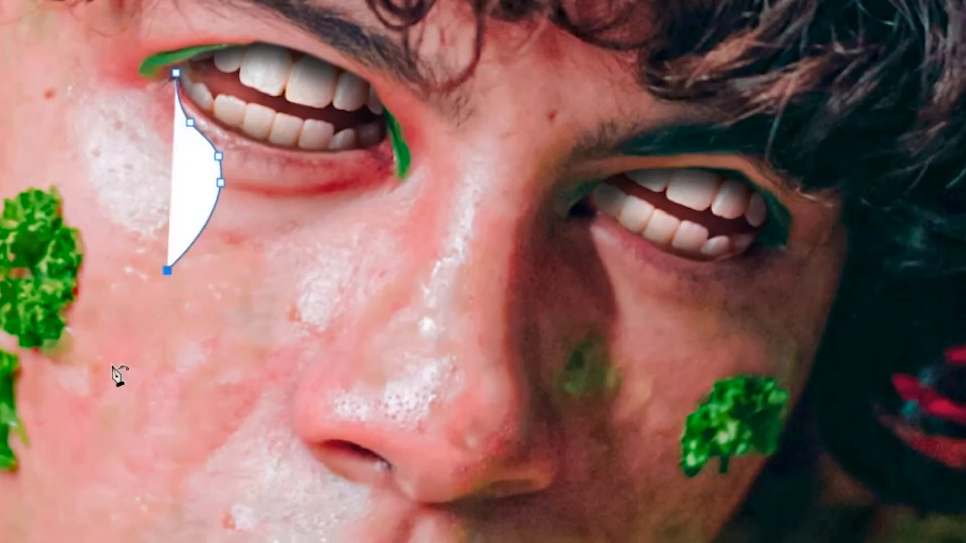
left_click(110, 397)
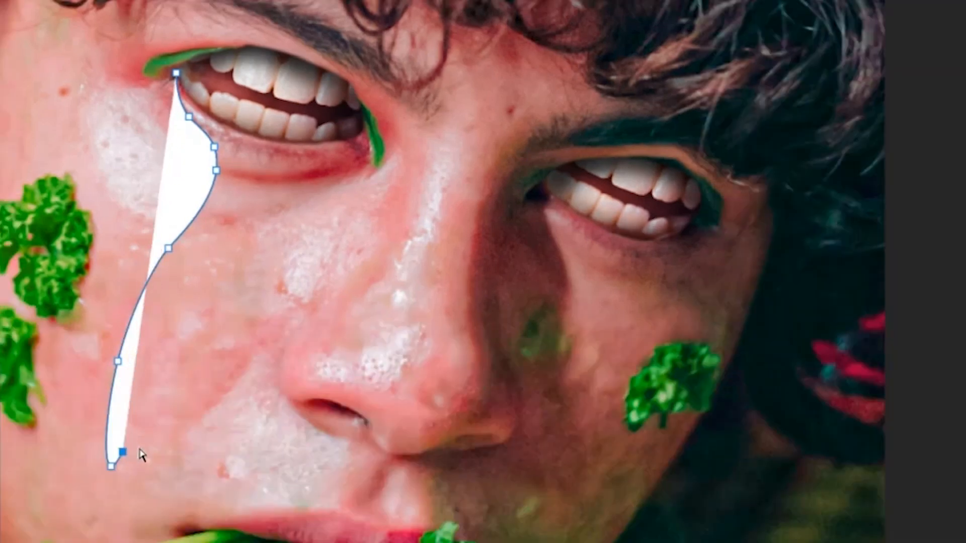
left_click_drag(140, 454, 133, 344)
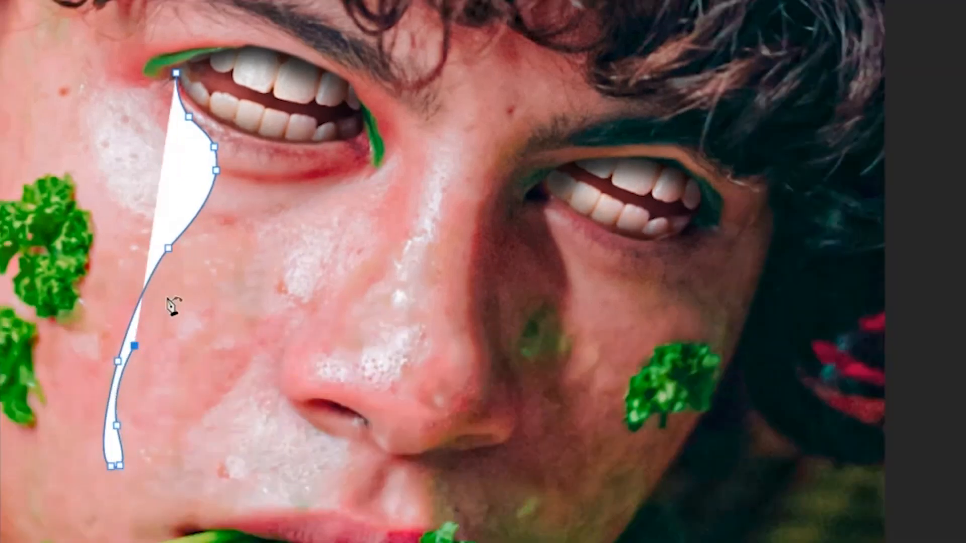
left_click(190, 263)
key("ctrl+z")
left_click(176, 252)
left_click(209, 217)
left_click(242, 175)
left_click(287, 156)
scroll(302, 126, "down", 5)
scroll(301, 126, "up", 8)
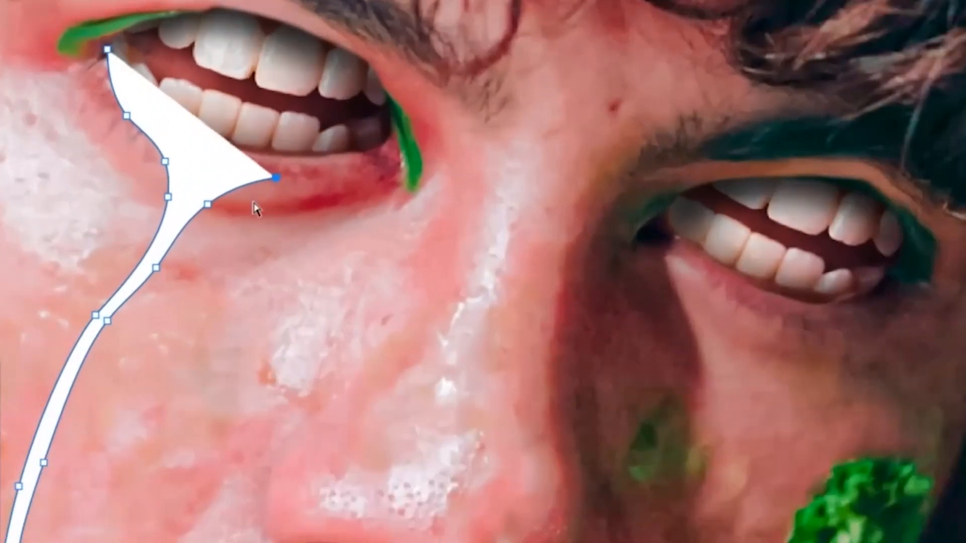
Add a shorter second drip under the same eye and close the shape along the lower edge of the teeth
left_click(263, 228)
left_click(230, 383)
left_click(234, 408)
left_click(259, 324)
left_click(294, 190)
left_click(377, 160)
left_click(388, 140)
left_click(234, 160)
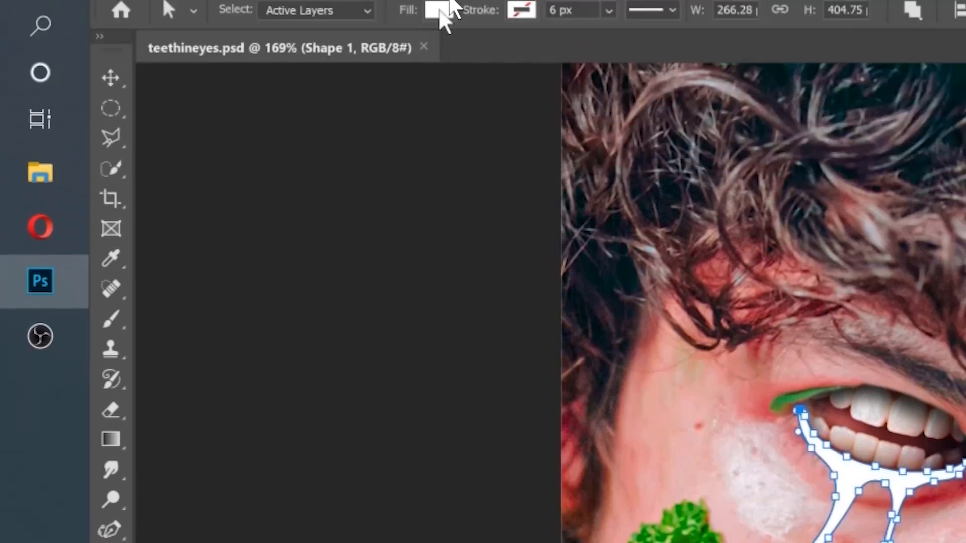
Fill the drip shape with a rainbow spectrum gradient and set its layer's blend mode to Soft Light
left_click(438, 48)
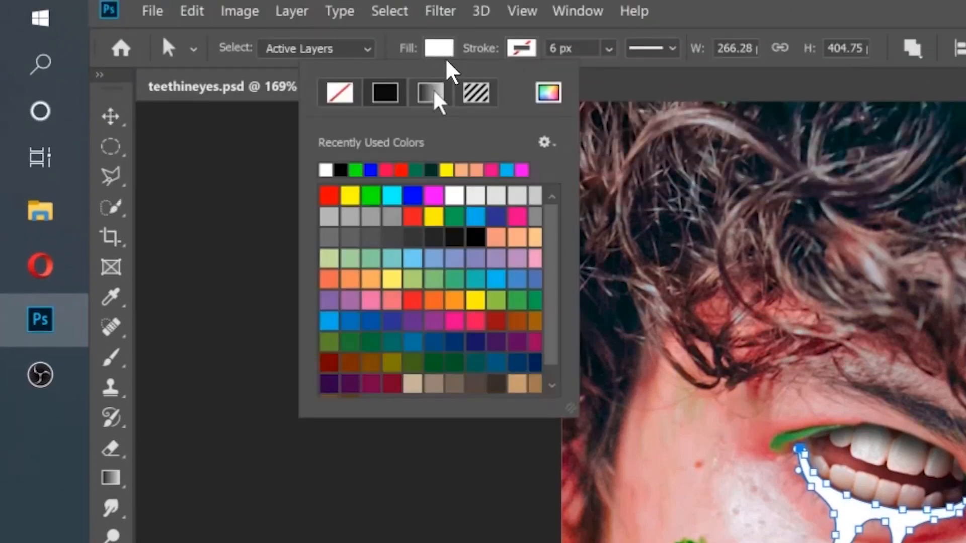
left_click(430, 92)
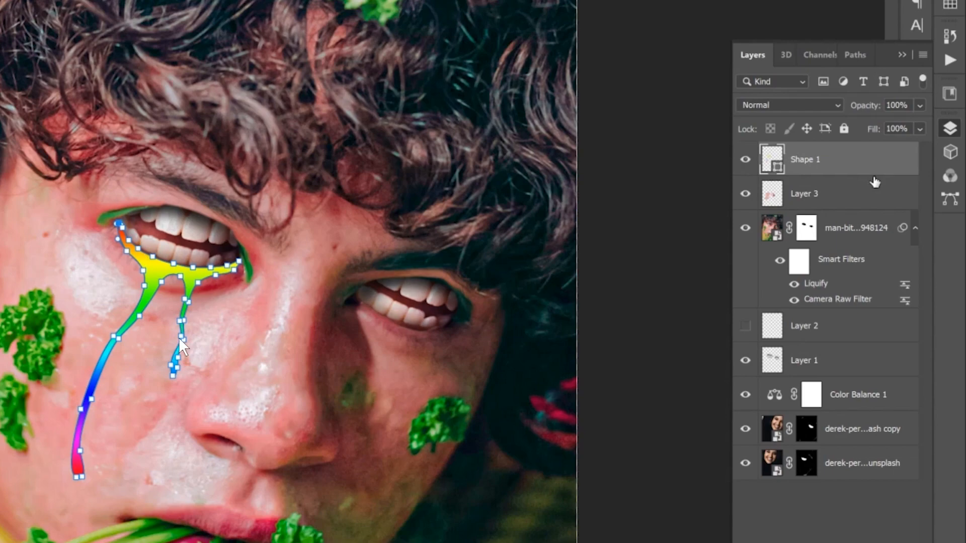
left_click(789, 108)
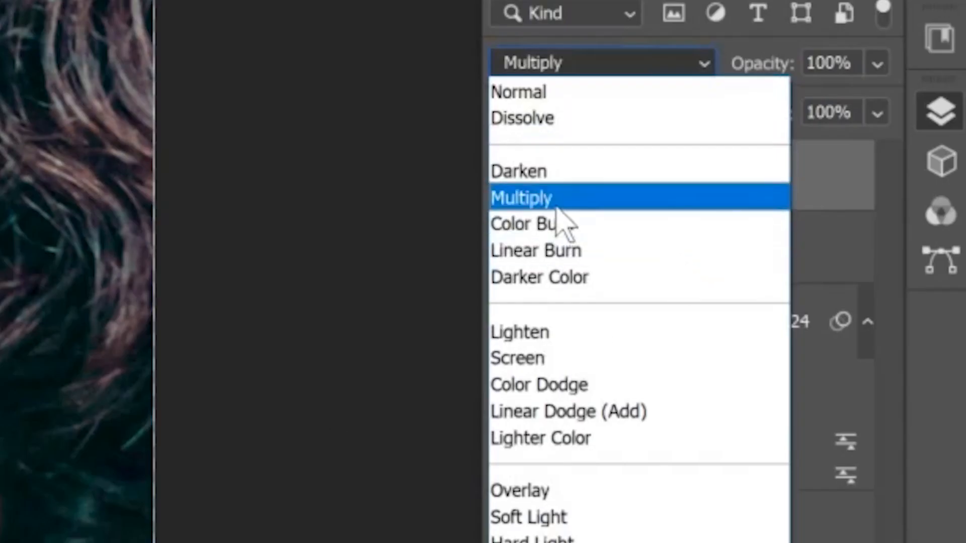
left_click(769, 173)
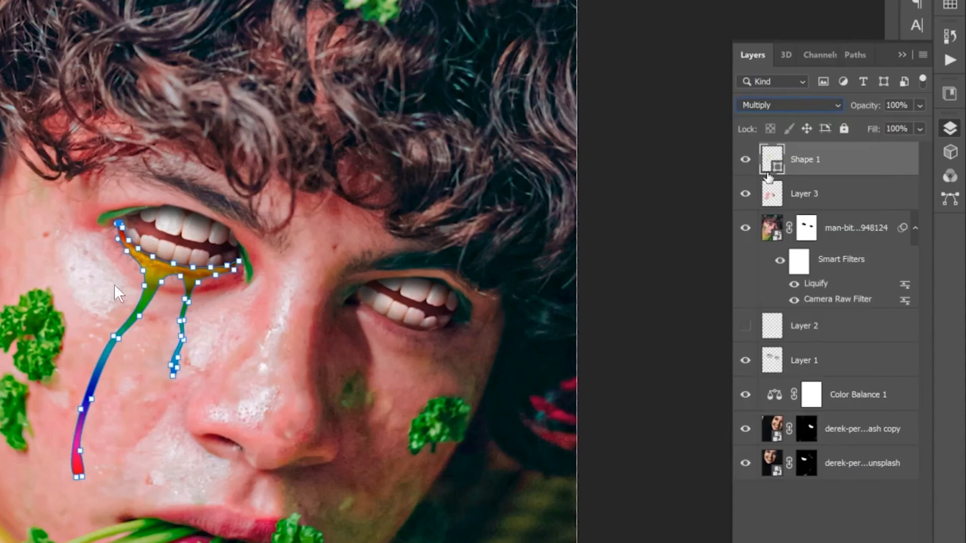
left_click(789, 104)
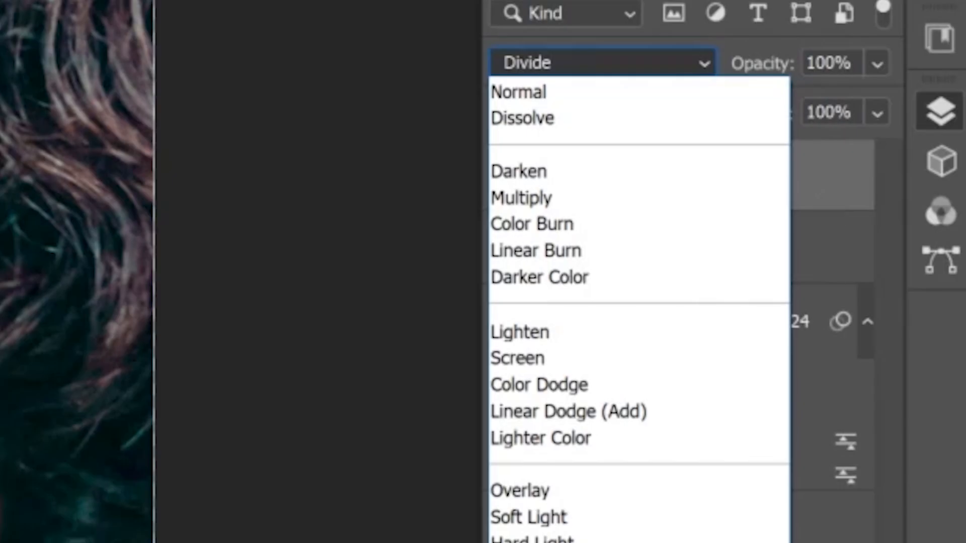
left_click(537, 518)
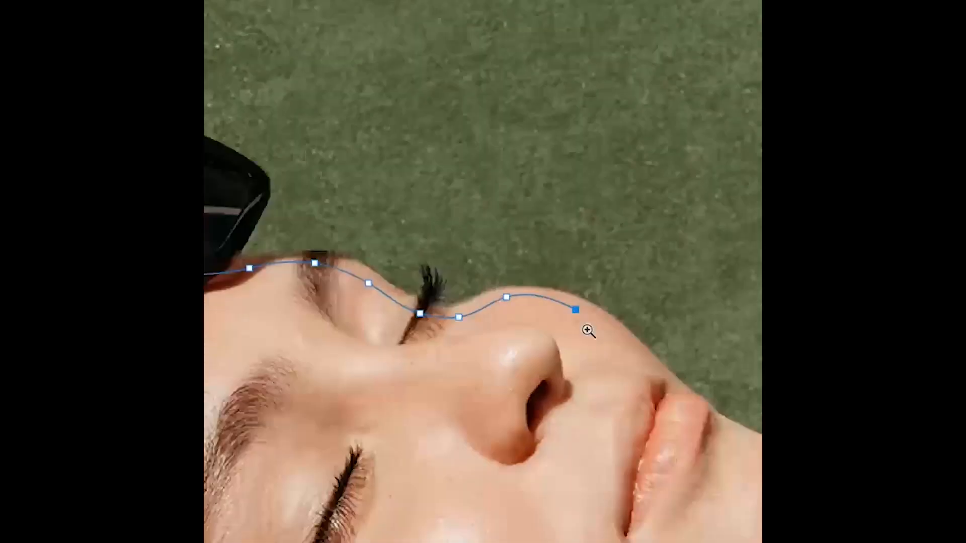
left_click(676, 391)
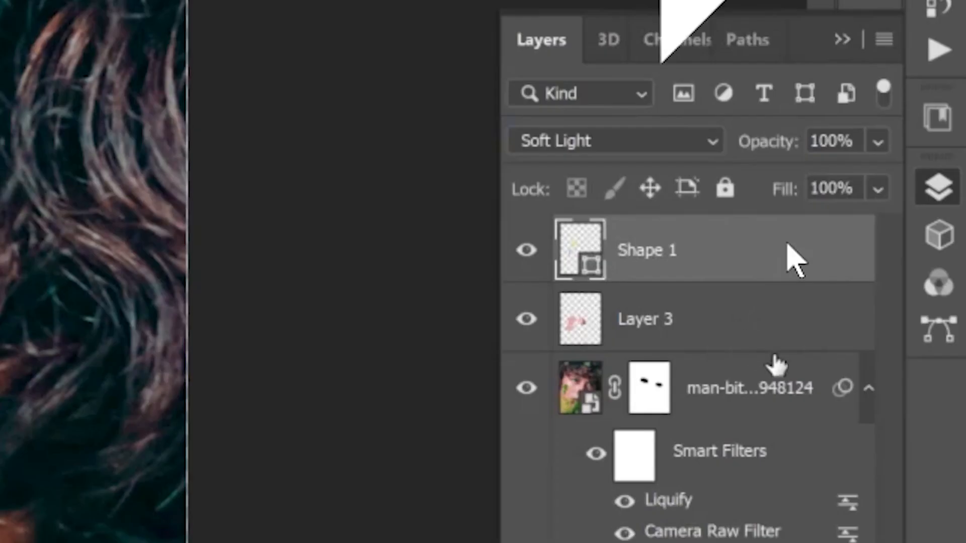
Add a Bevel & Emboss effect to the drip shape and change its fill to the orange-red-magenta gradient preset
double_click(875, 163)
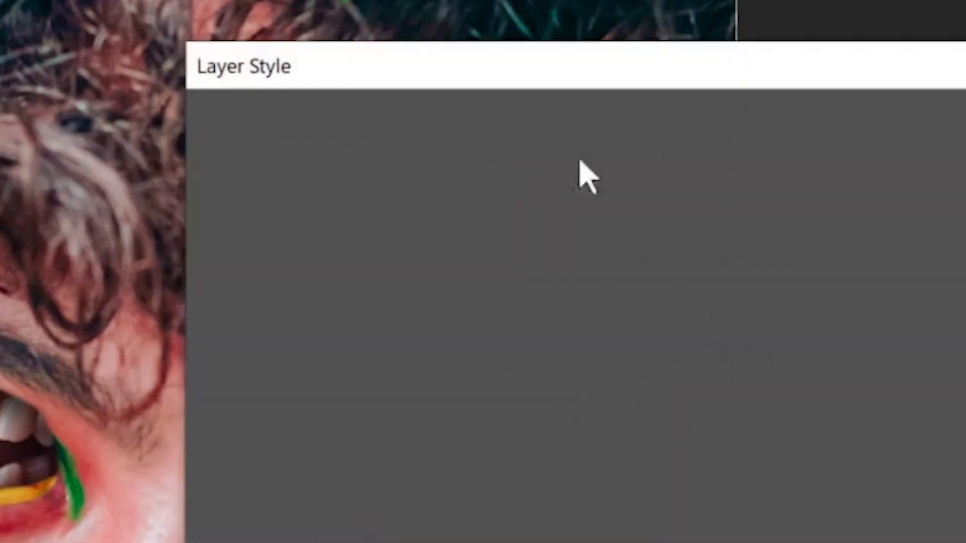
left_click(297, 227)
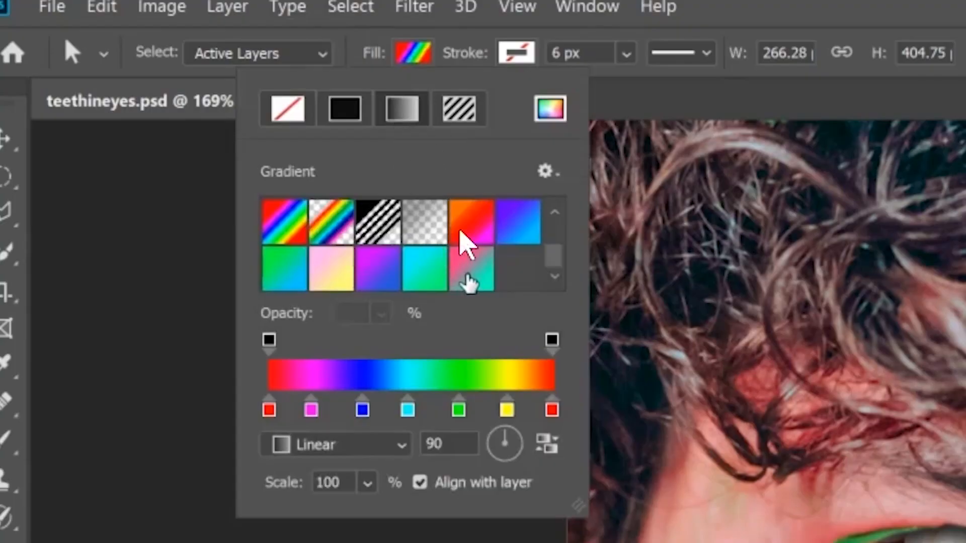
left_click(464, 279)
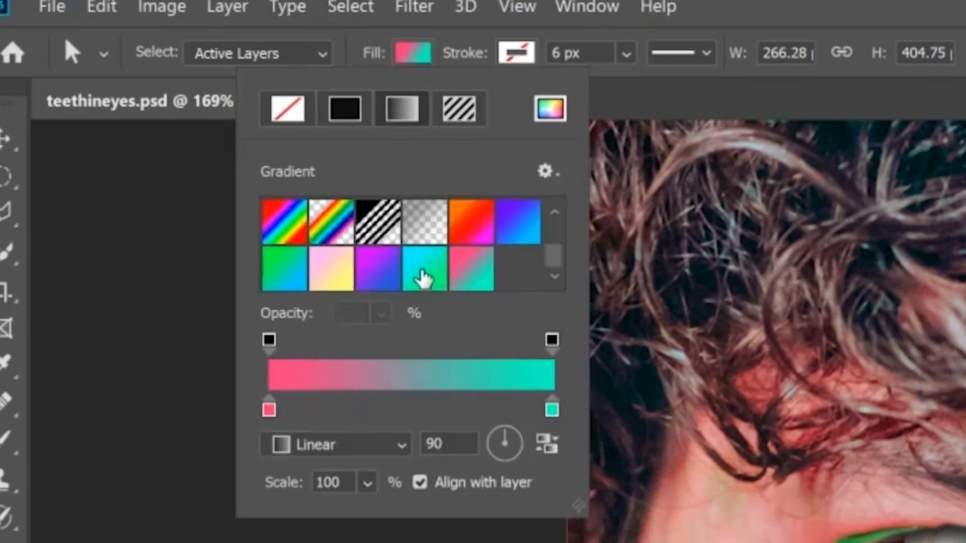
left_click(468, 221)
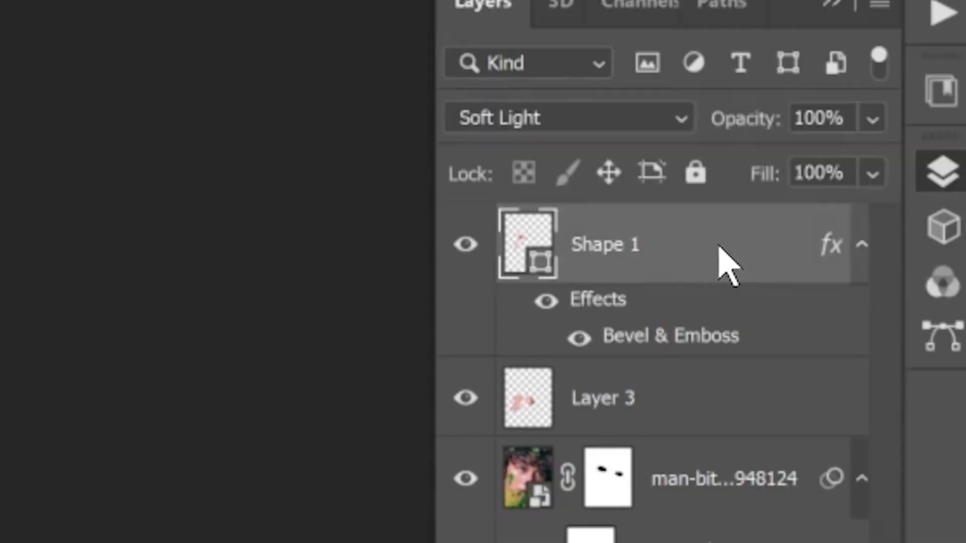
Add a Pattern Overlay effect to the Shape 1 layer and open its pattern choices
double_click(719, 256)
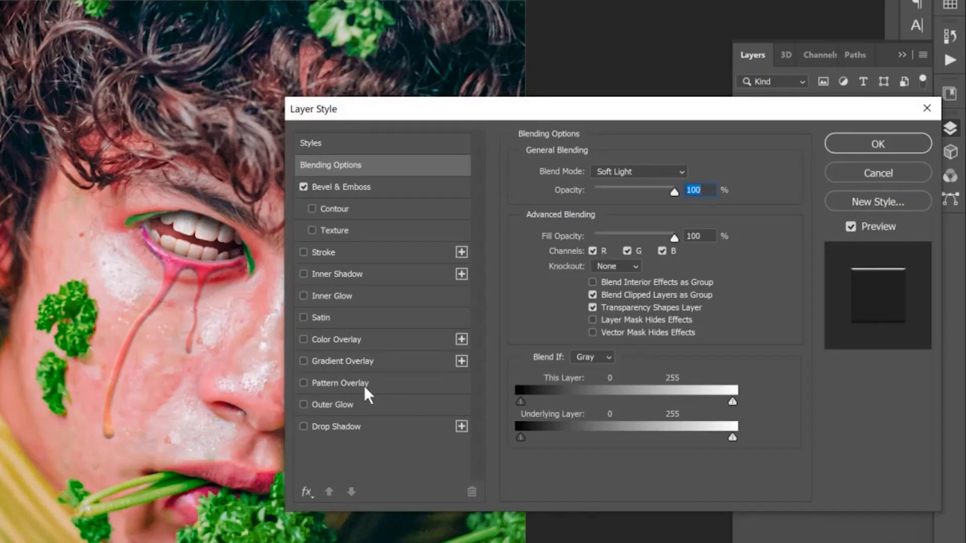
left_click(358, 385)
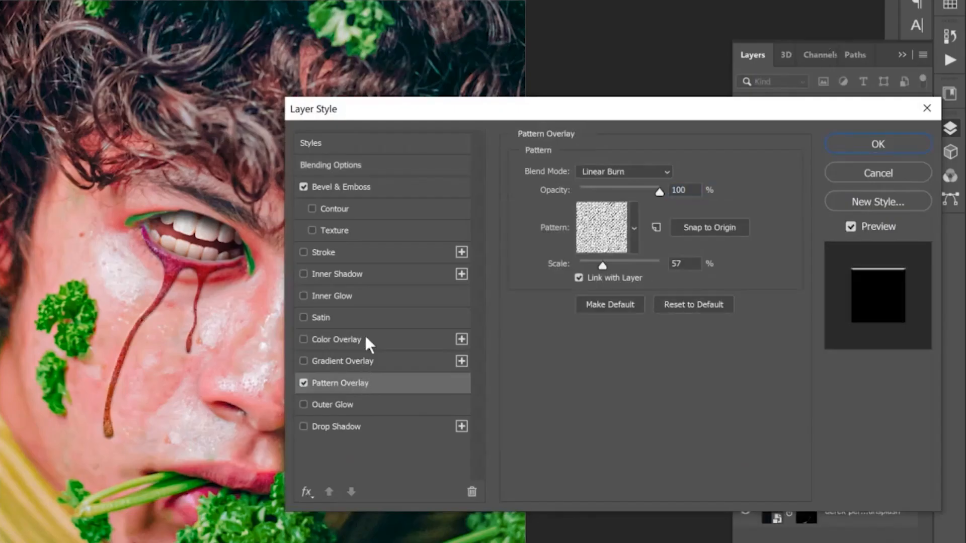
left_click(634, 228)
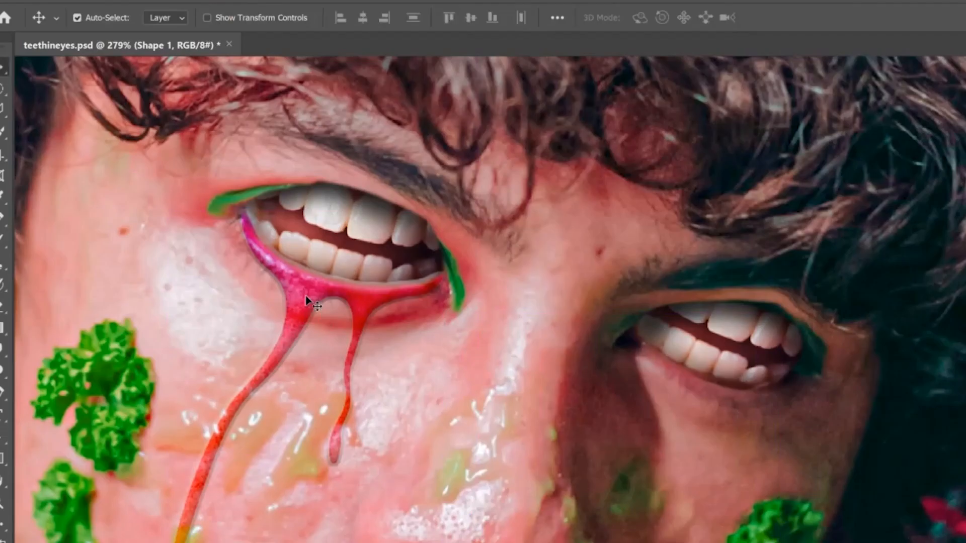
Place a copy of the drip shape under the other eye and adjust its anchor points to follow the lower edge of the teeth
left_click_drag(309, 307, 676, 408)
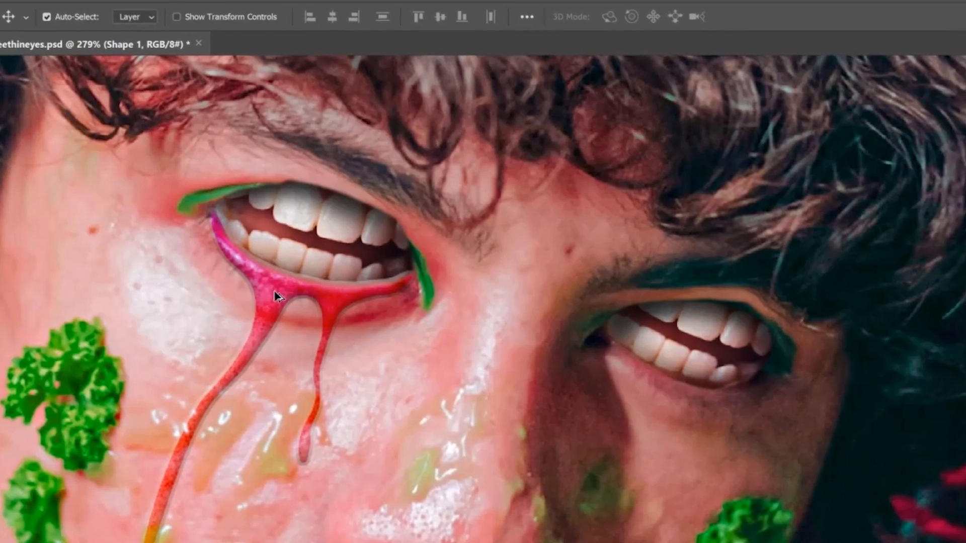
left_click_drag(581, 402, 603, 398)
left_click_drag(503, 397, 471, 437)
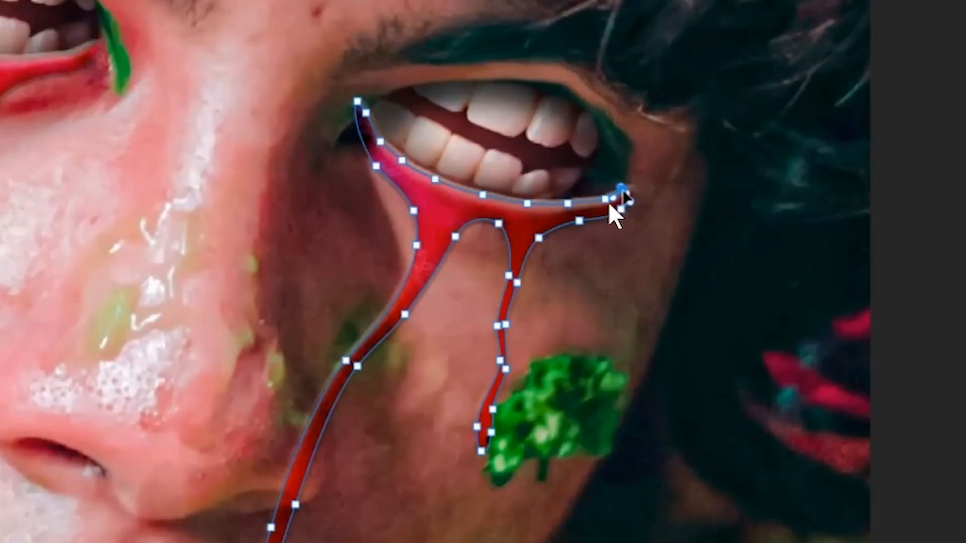
left_click_drag(619, 209, 605, 207)
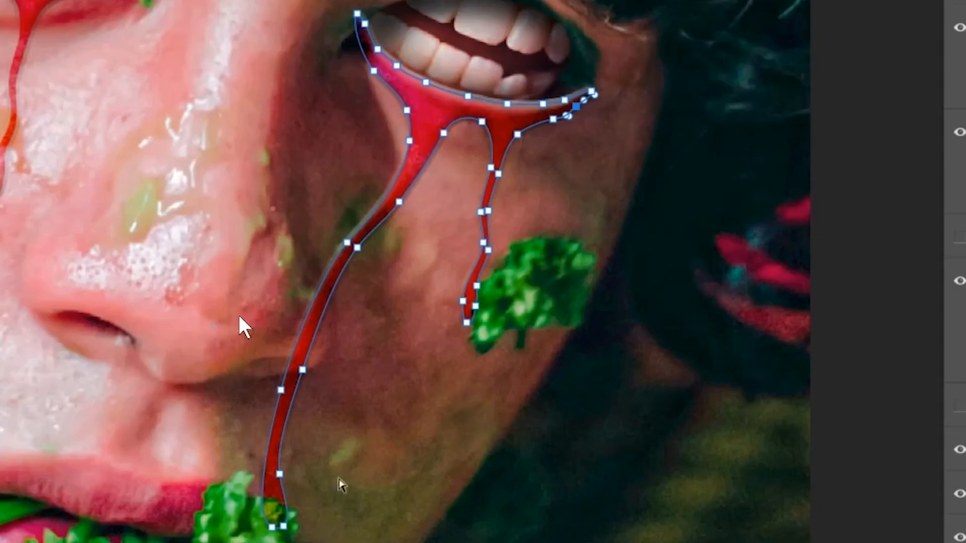
Shorten the copied shape's long drip by deleting its lower anchor points and closing it with a new end beside the nose
left_click_drag(240, 317, 373, 530)
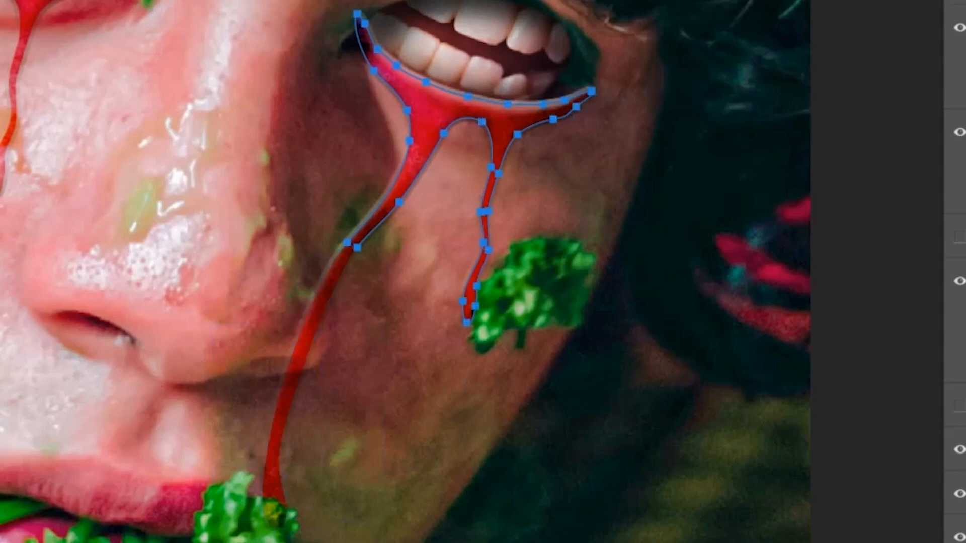
key("Delete")
left_click(396, 114)
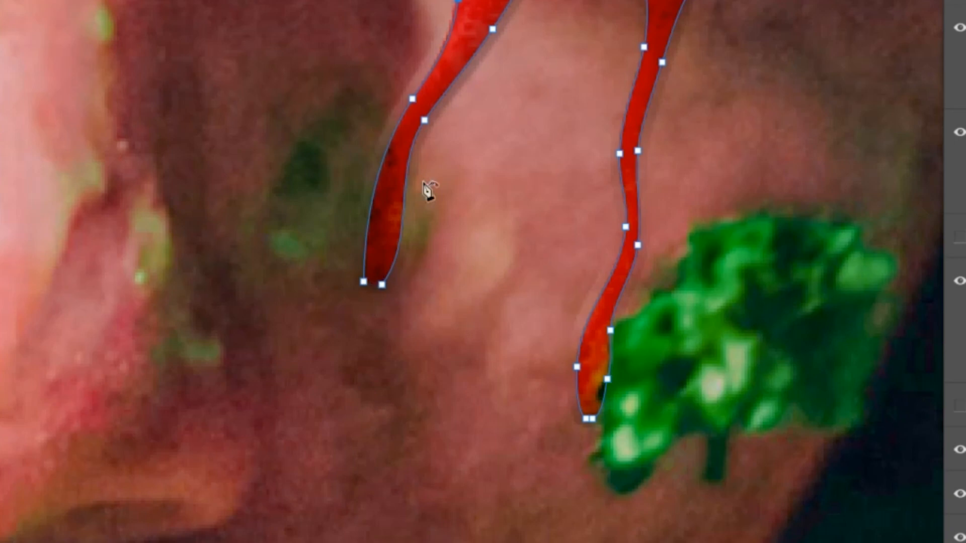
left_click(382, 285)
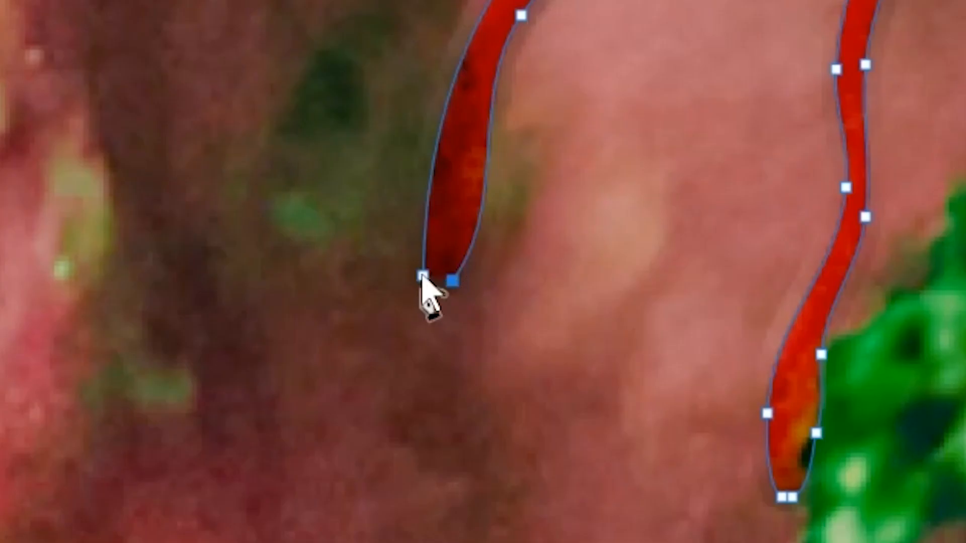
left_click(452, 280)
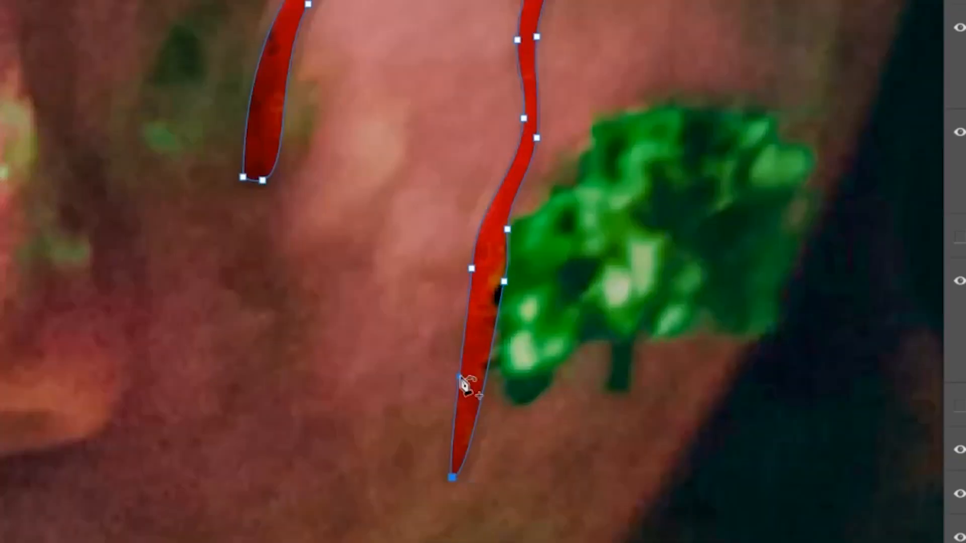
Lengthen the other drip beside the parsley by adding anchor points to its sides and pulling its tip further down the cheek
left_click(459, 377)
left_click(485, 390)
left_click_drag(459, 377, 482, 383)
scroll(484, 355, "up", 1)
left_click_drag(452, 470, 414, 528)
left_click_drag(437, 438, 446, 439)
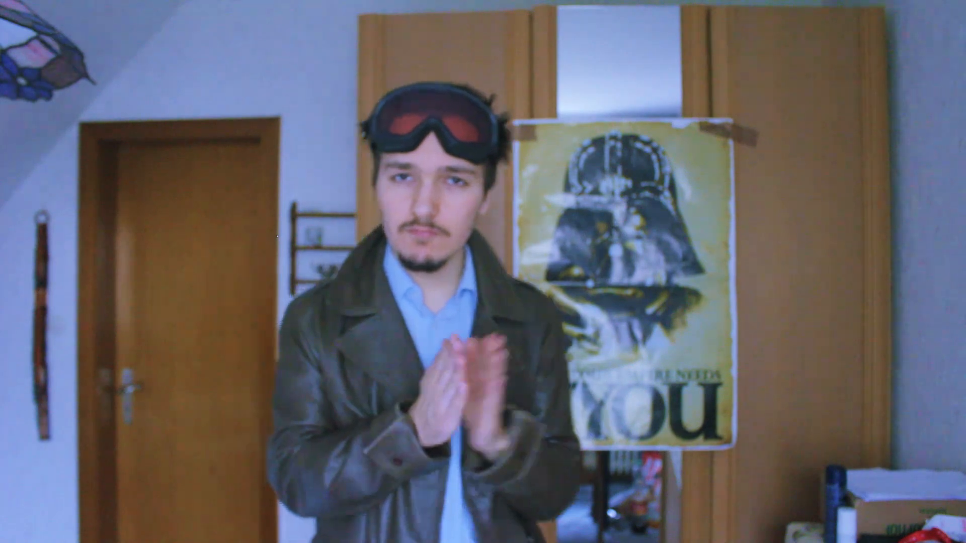